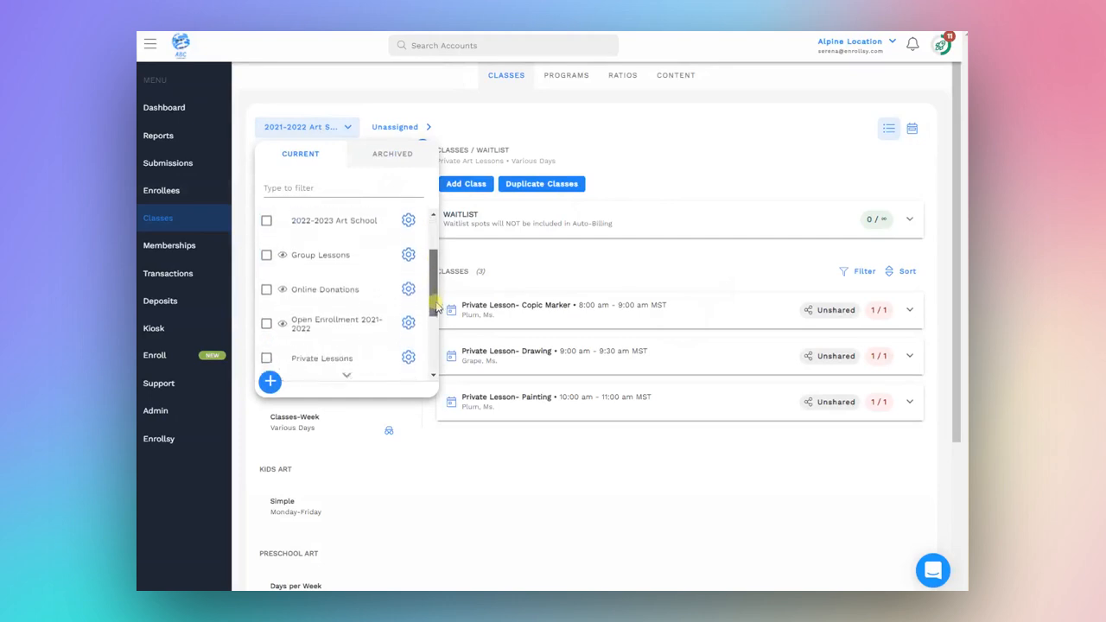
Step: Add a waitlist with no capacity limit to the Simple Kids Club program under Open Enrollment 2021-2022
click(327, 301)
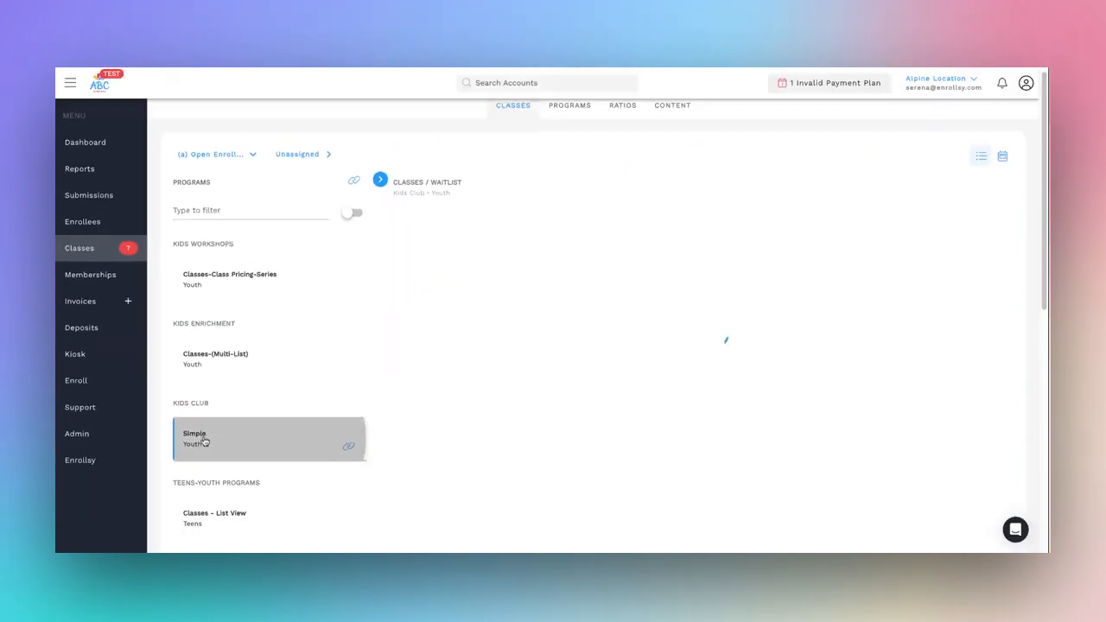
click(204, 439)
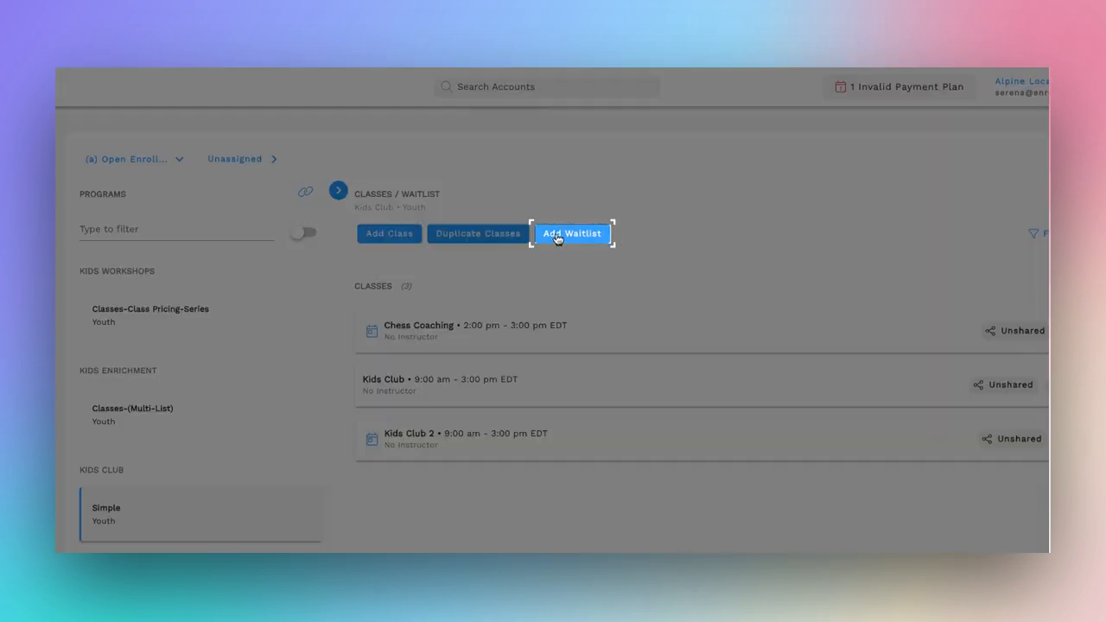
click(557, 236)
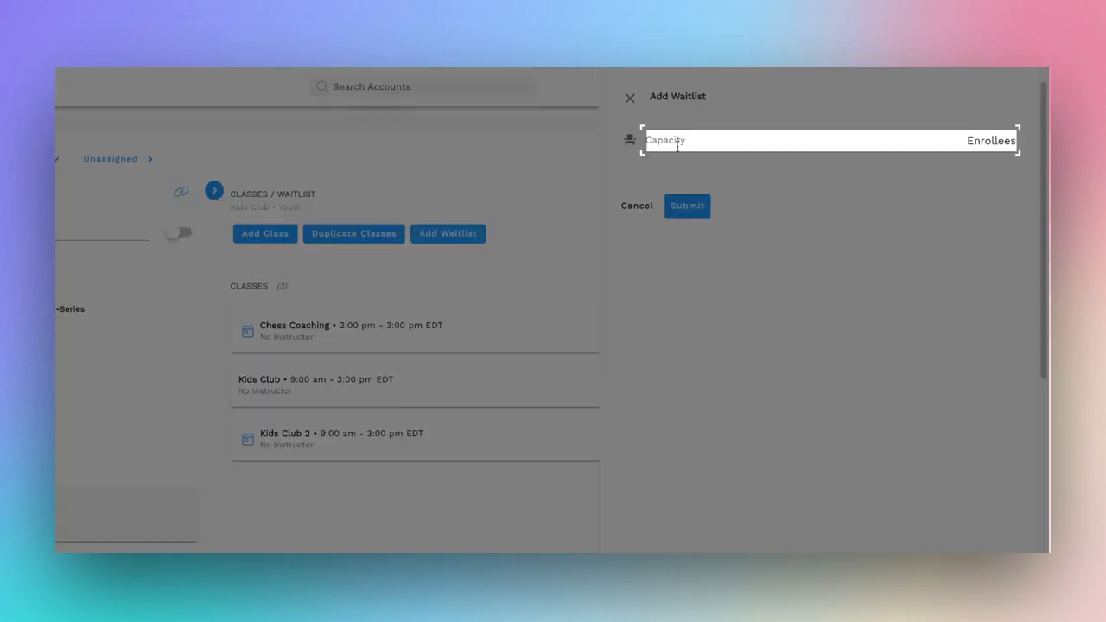
click(678, 147)
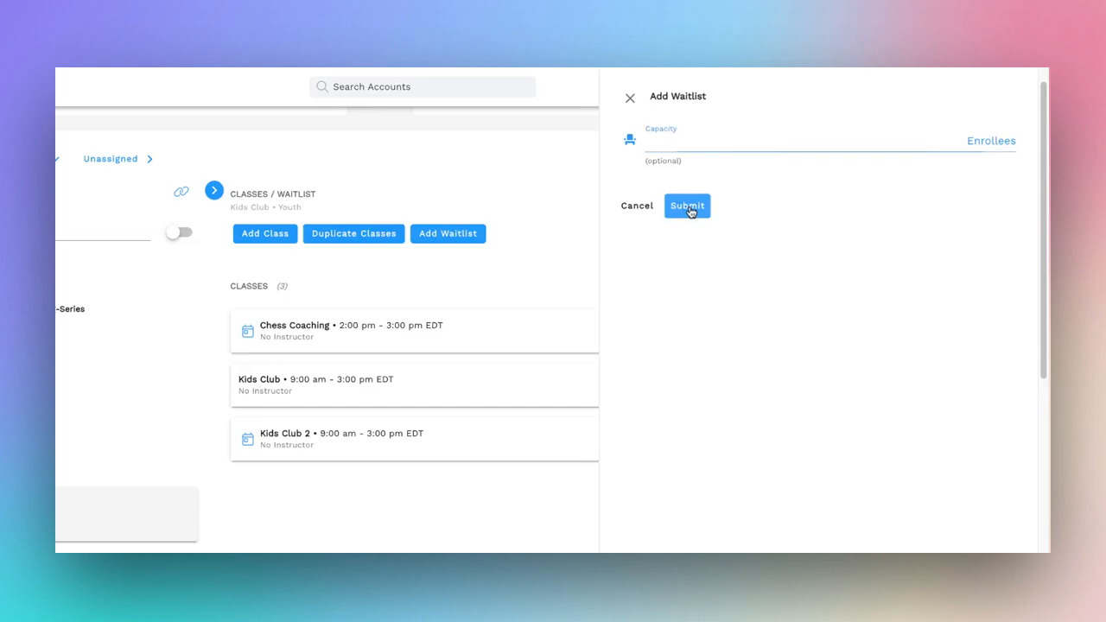
click(690, 209)
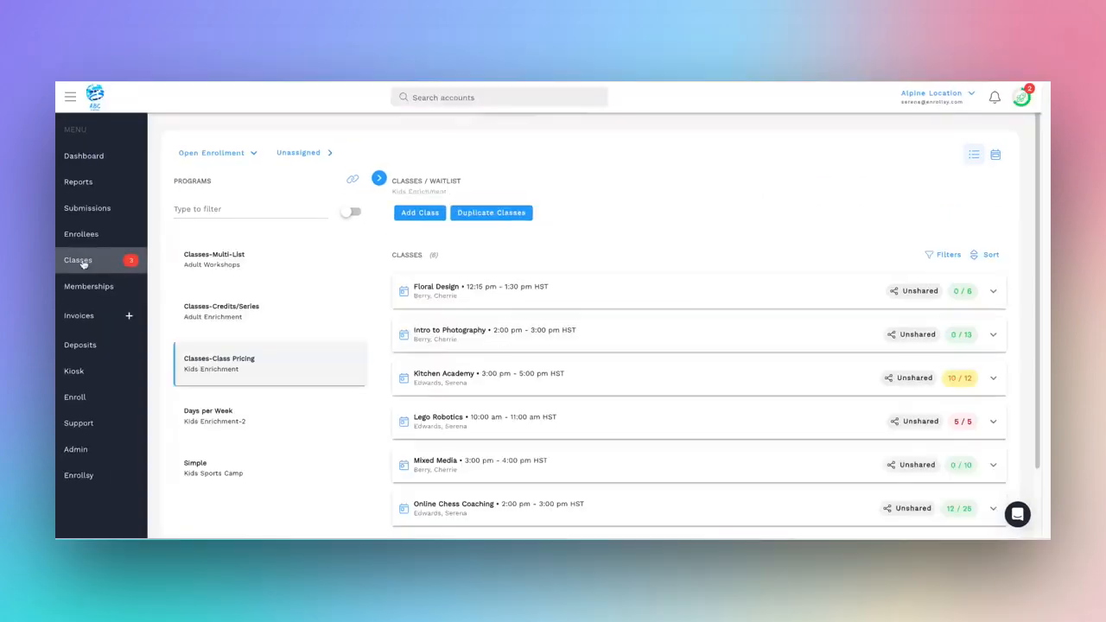
Step: Add a waitlist with a capacity of 10 enrollees to the Floral Design class in Classes-Class Pricing
click(83, 263)
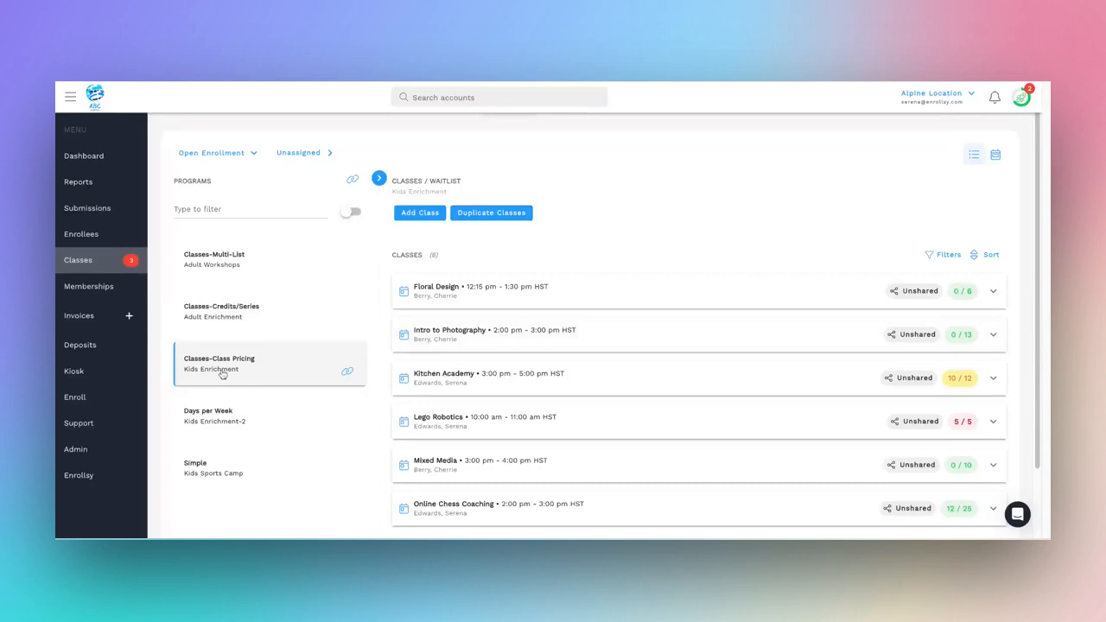
click(223, 375)
scroll(784, 278, down, 1)
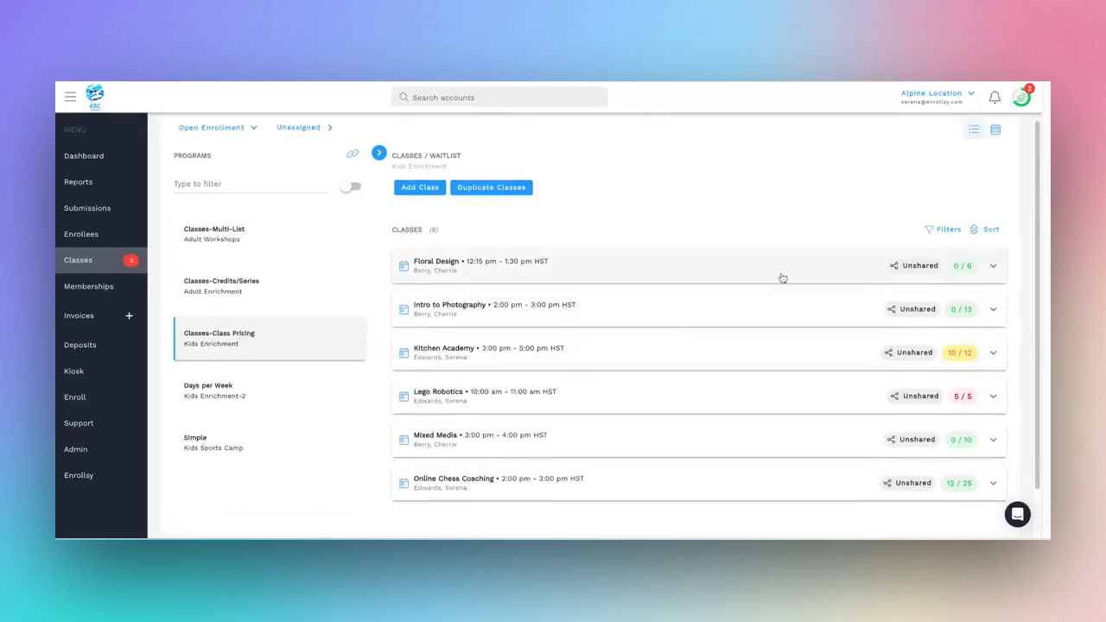
click(783, 278)
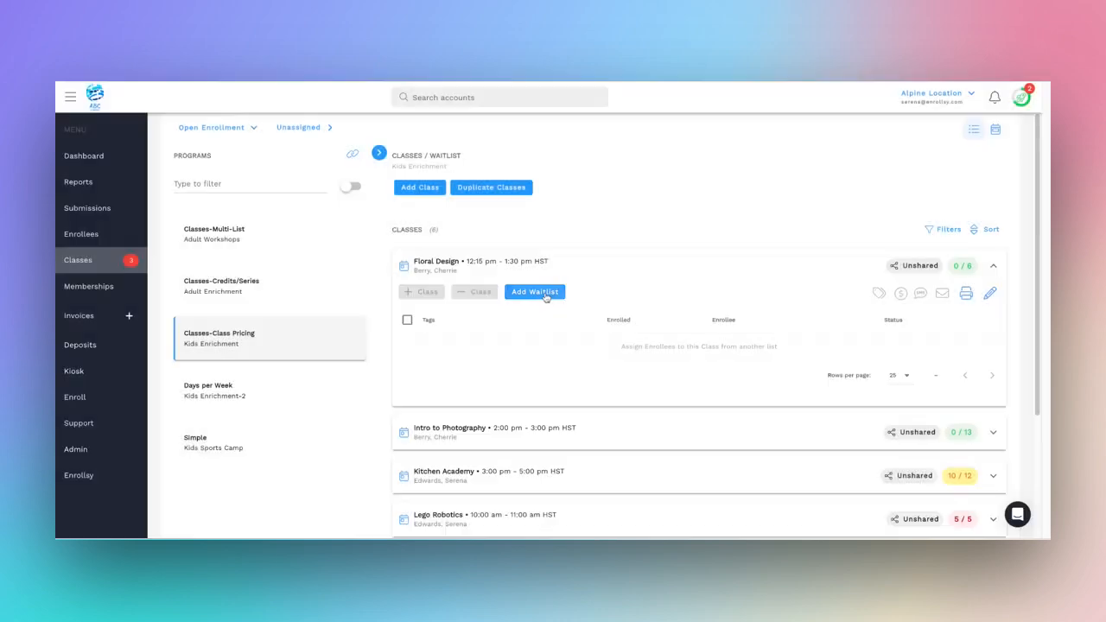
click(546, 297)
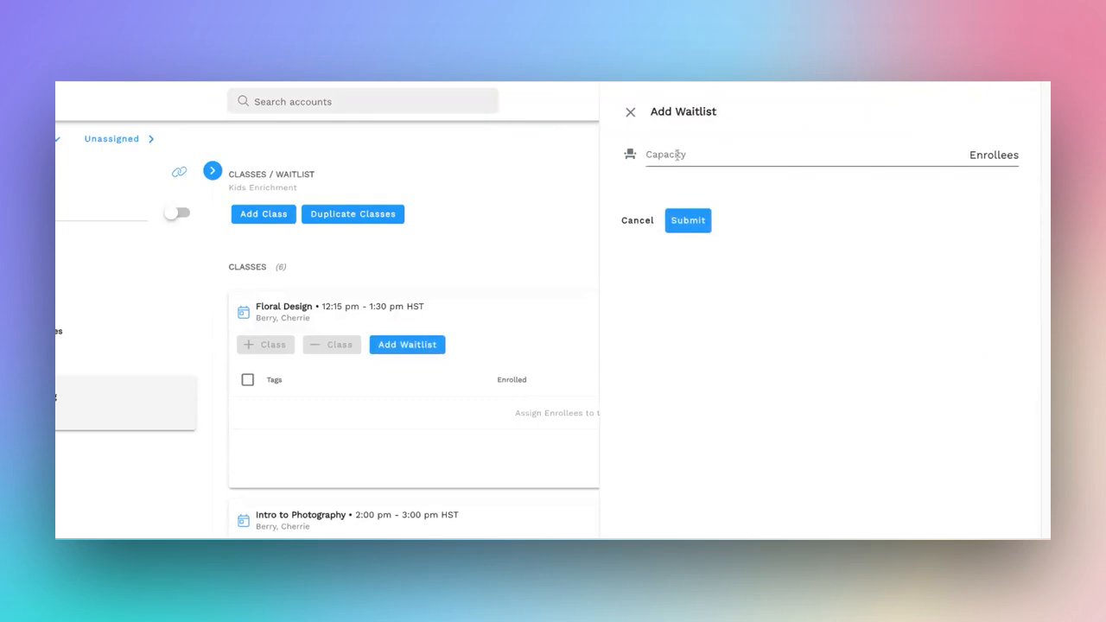
click(677, 155)
text(10)
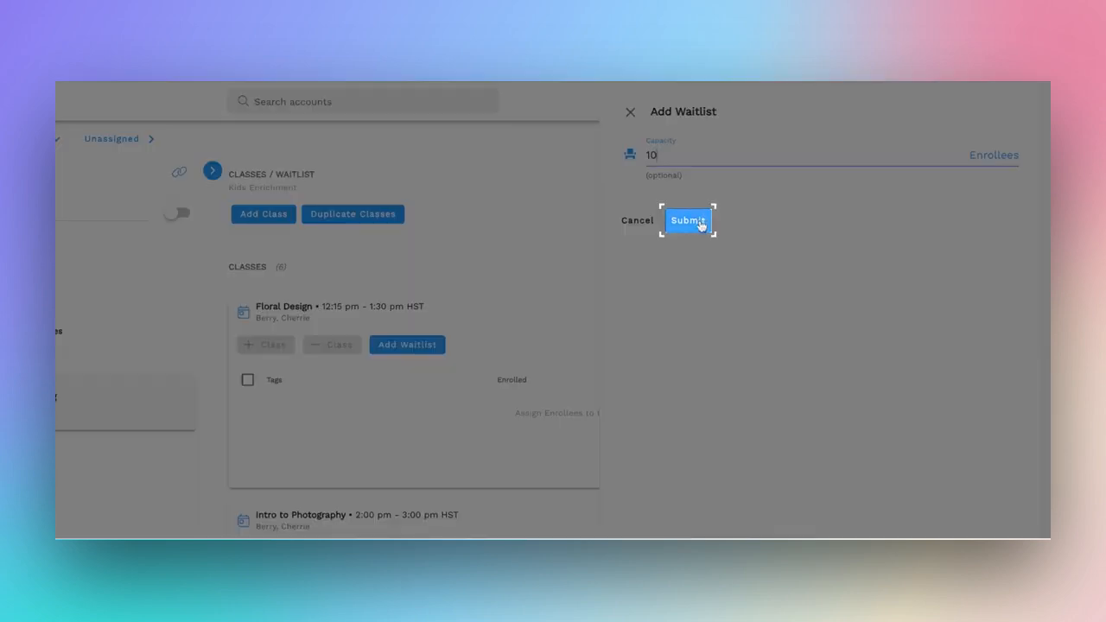
click(688, 221)
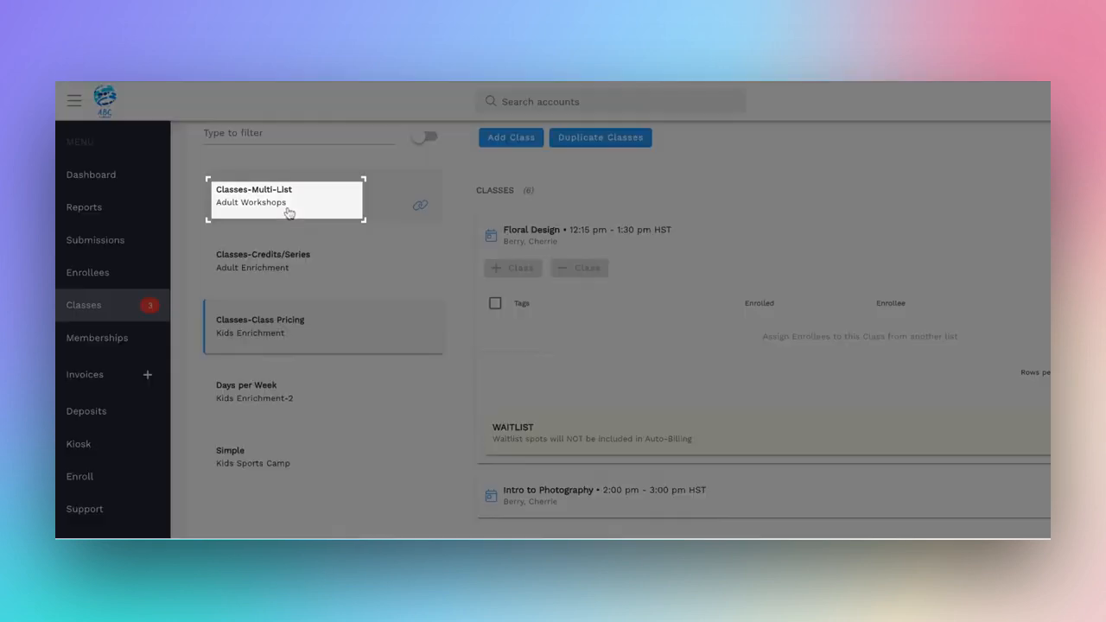
Step: Add a waitlist with no capacity limit to the Painting class in Classes-Multi-List
click(289, 212)
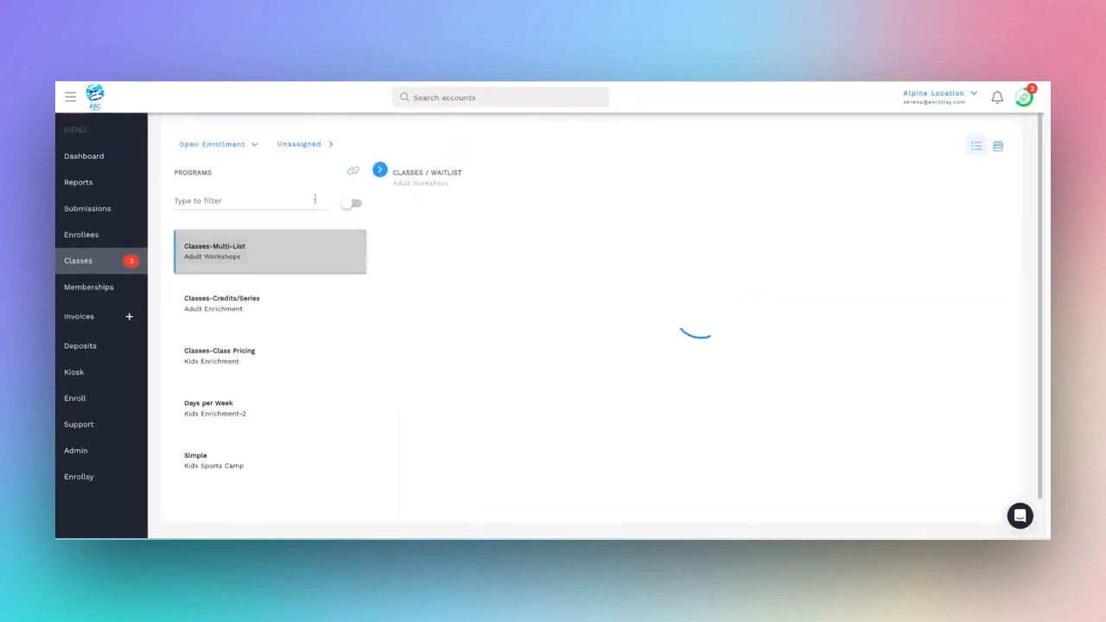
scroll(619, 368, down, 1)
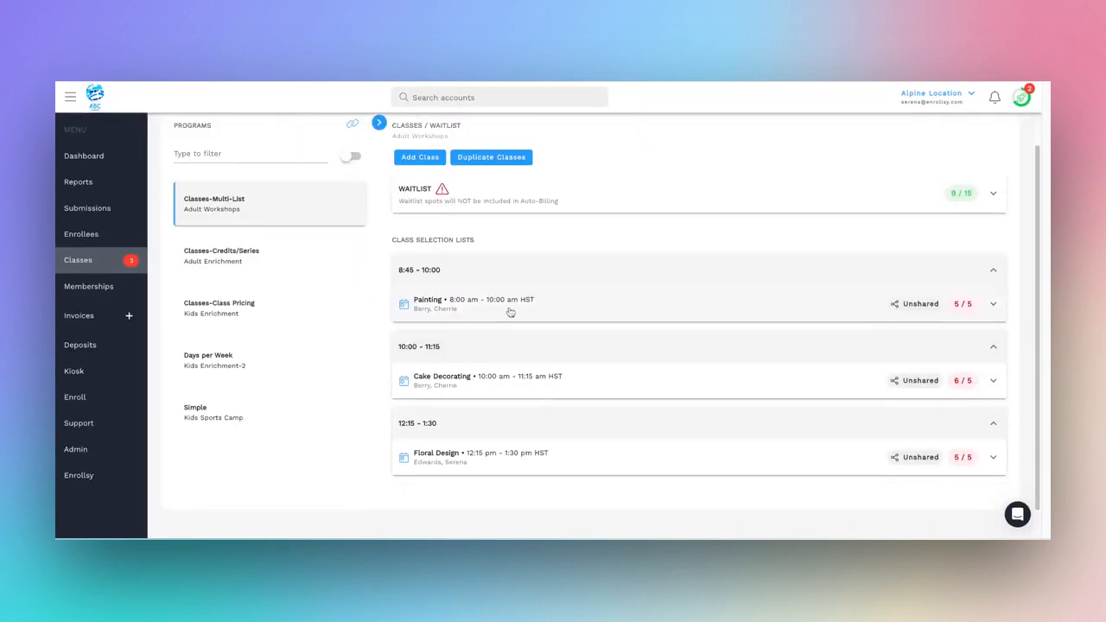
click(510, 312)
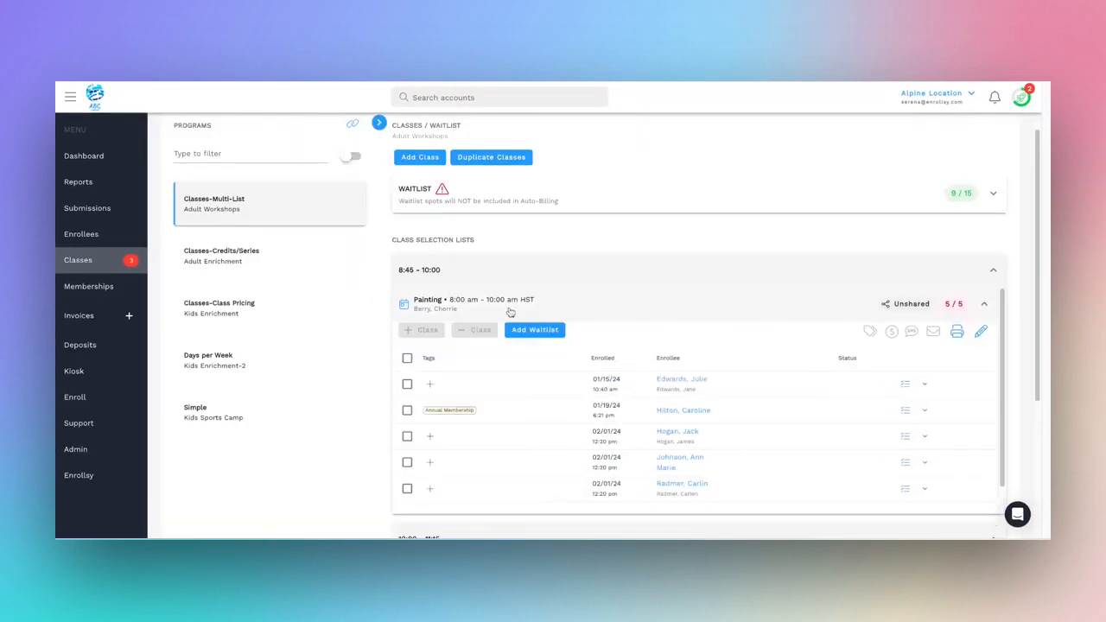
scroll(519, 320, down, 1)
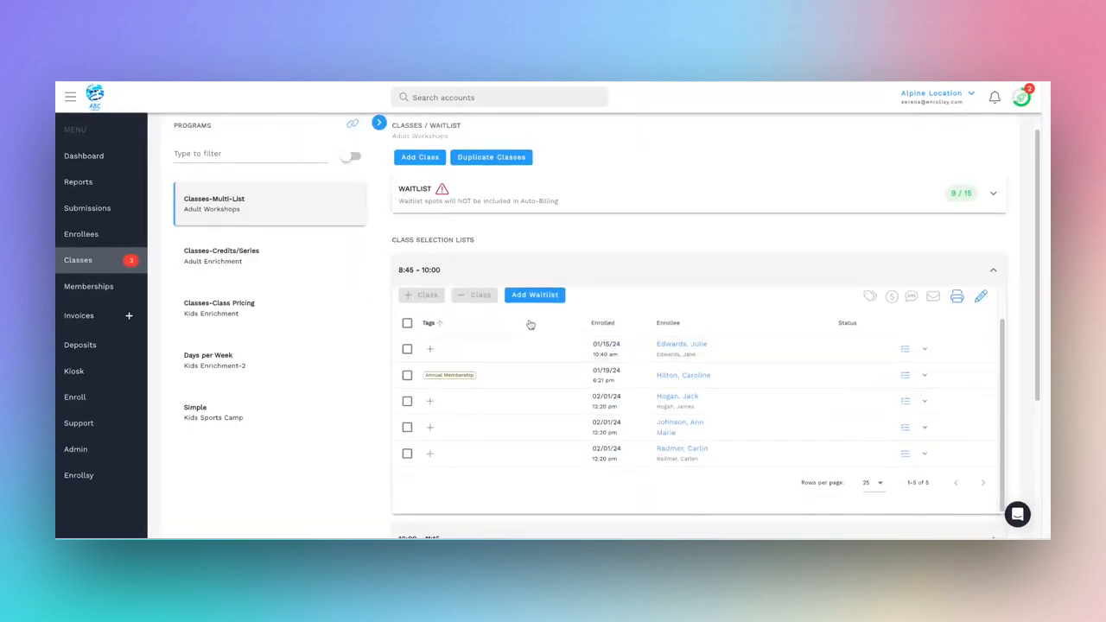
scroll(532, 322, up, 1)
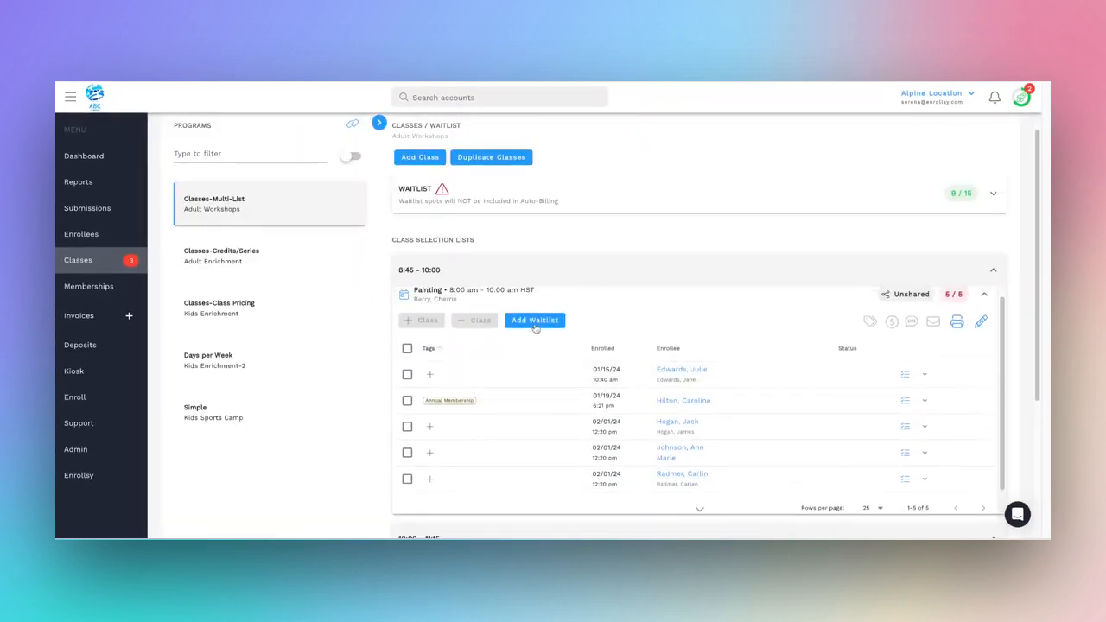
click(535, 320)
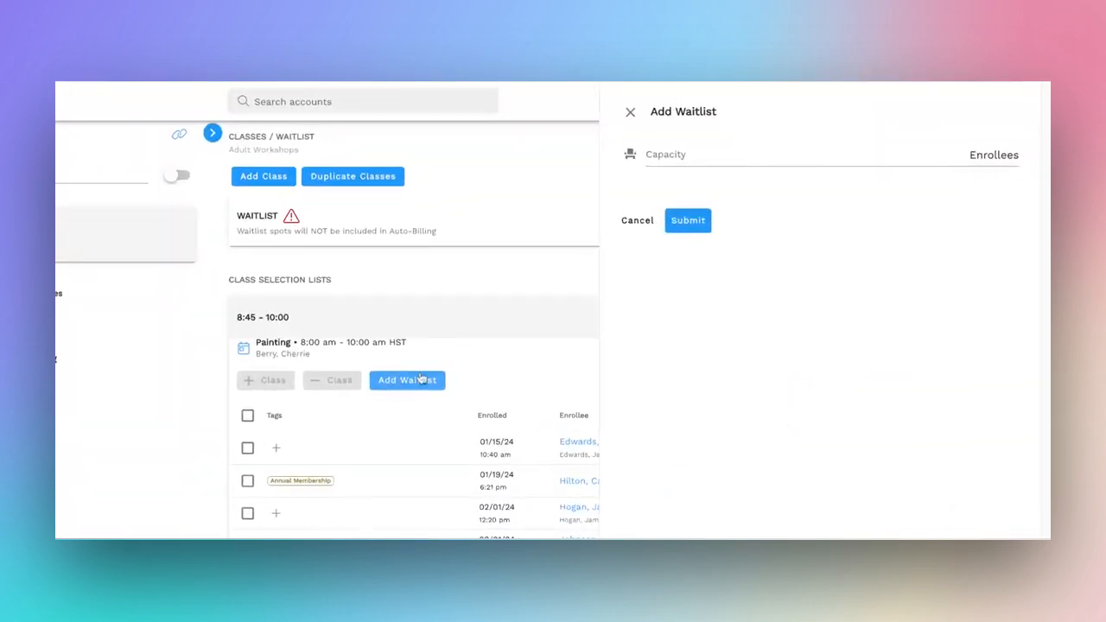
click(678, 159)
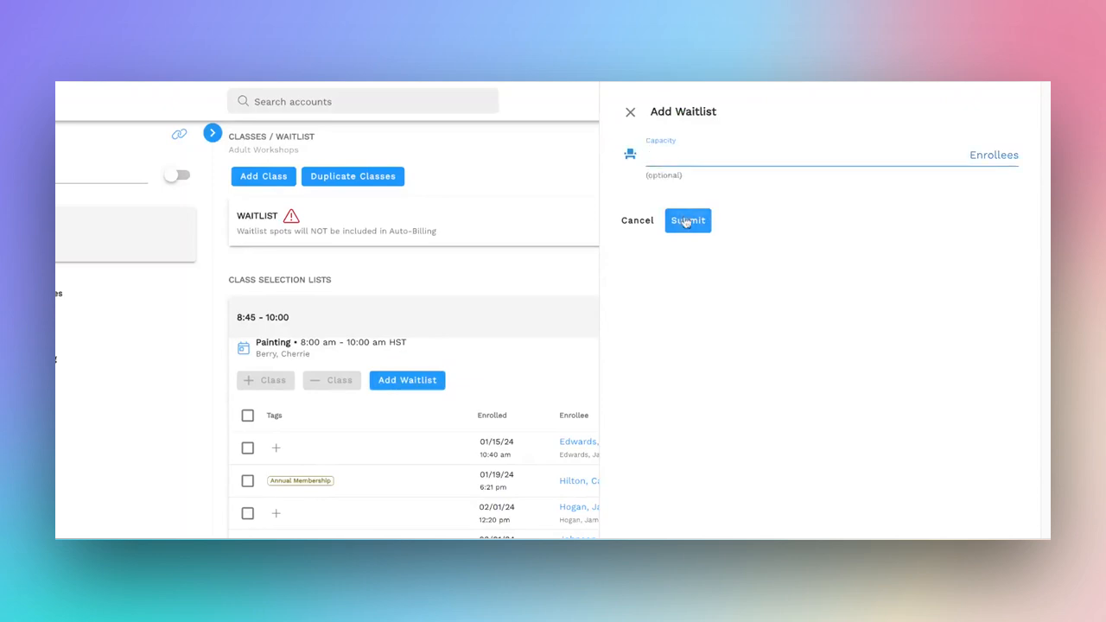
click(687, 220)
Step: Bulk add waitlists with a capacity of 20 enrollees to the Enrichment series in Classes-Credits/Series
click(248, 254)
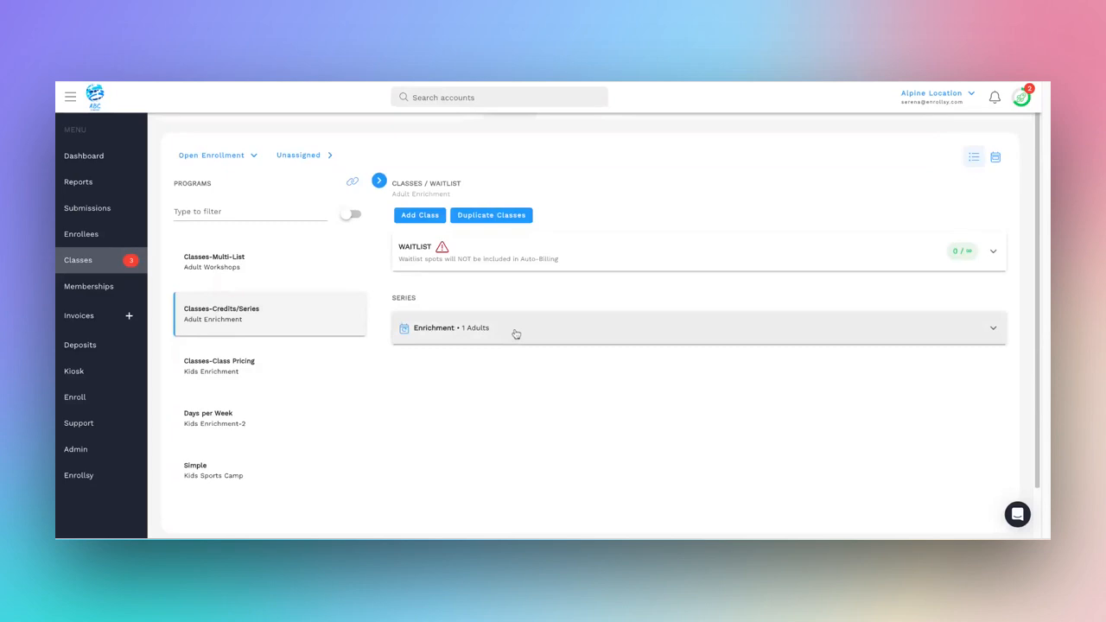
click(516, 334)
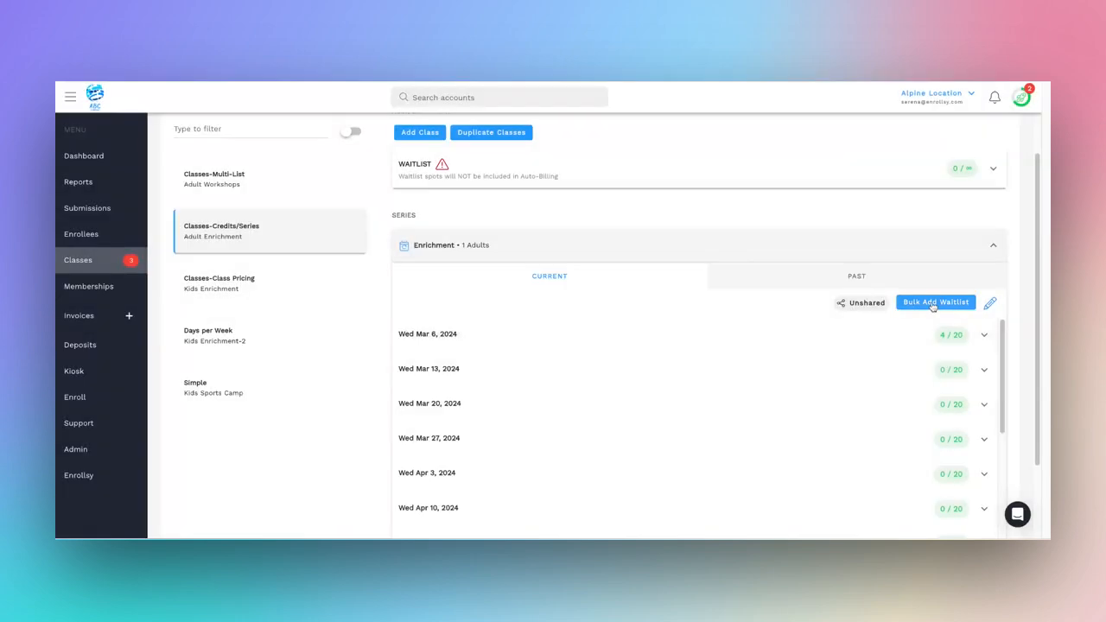
click(933, 303)
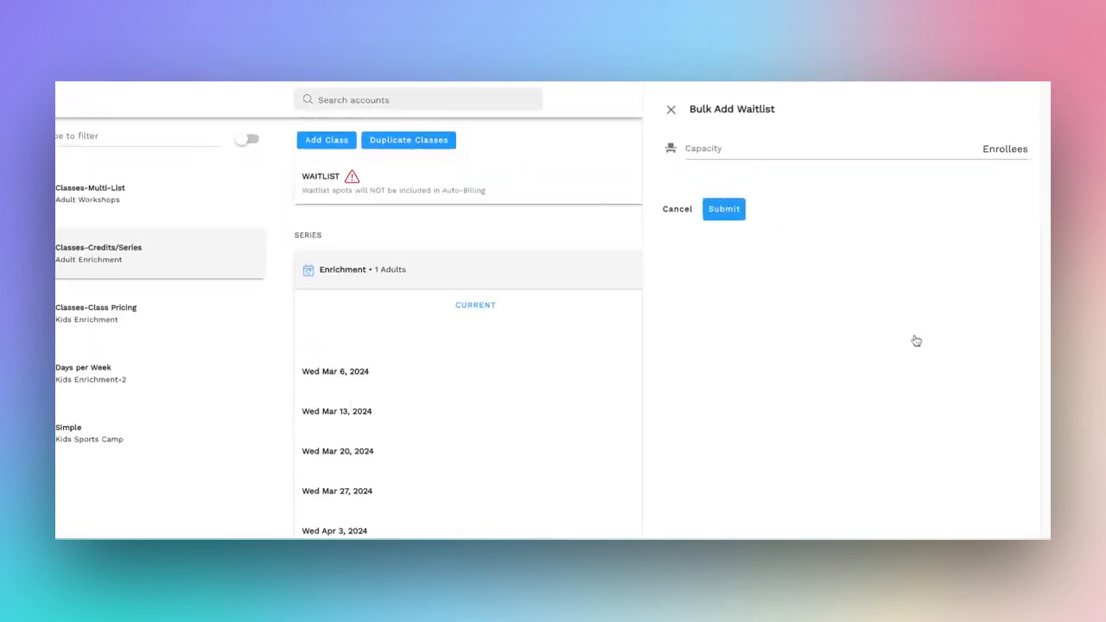
click(708, 160)
text(20)
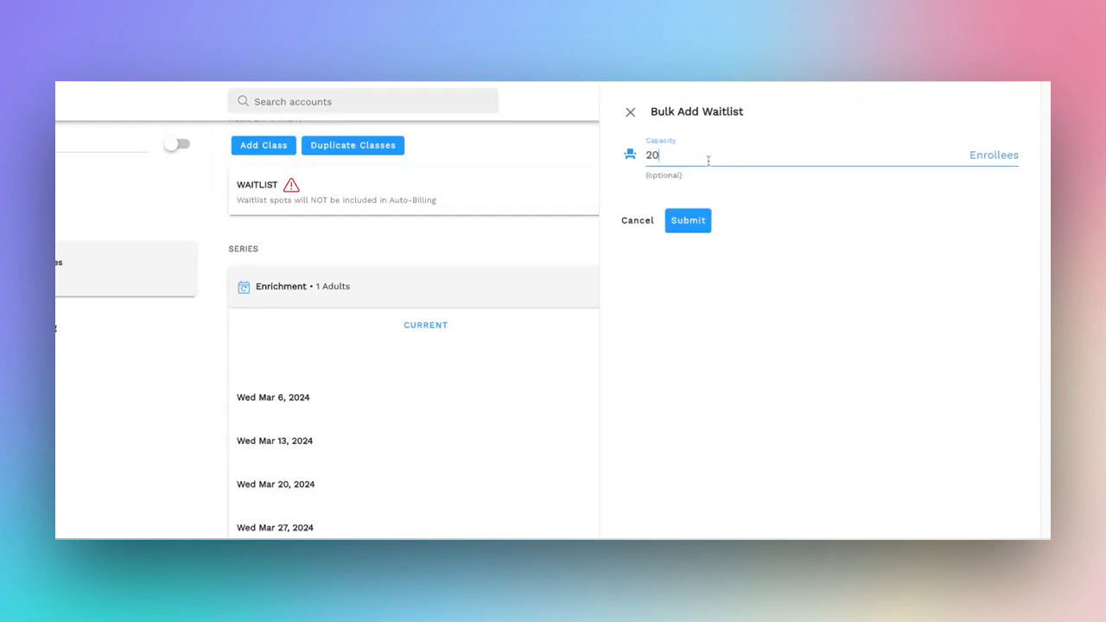
click(688, 220)
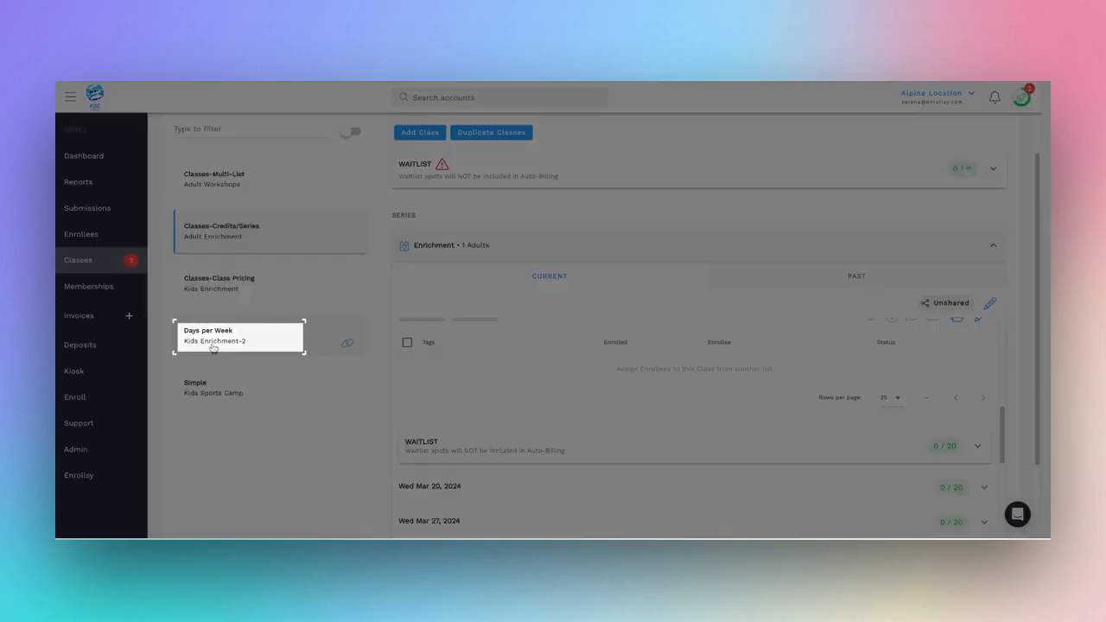
Step: Add a waitlist with a capacity of 5 enrollees to Monday of the Kids Lego Workshop in Days per Week
click(213, 341)
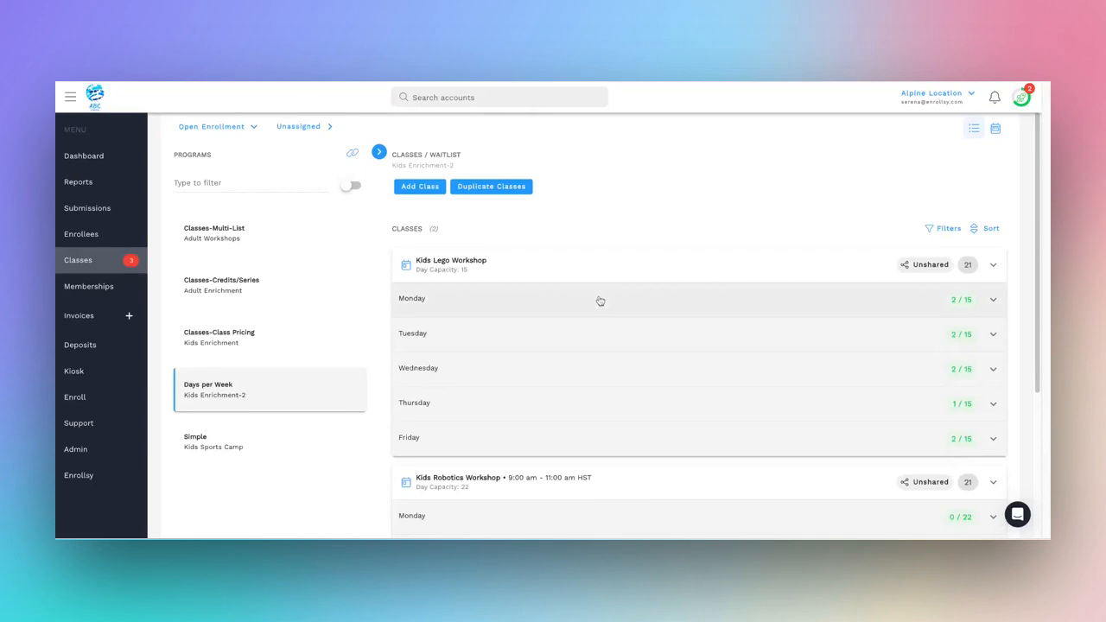
click(598, 301)
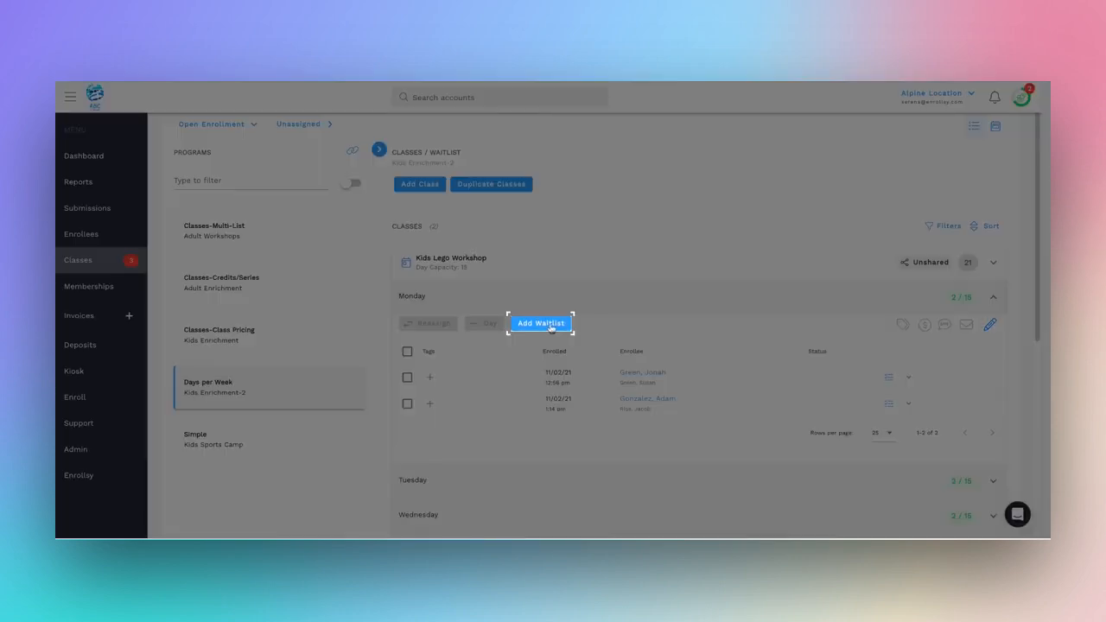
click(551, 328)
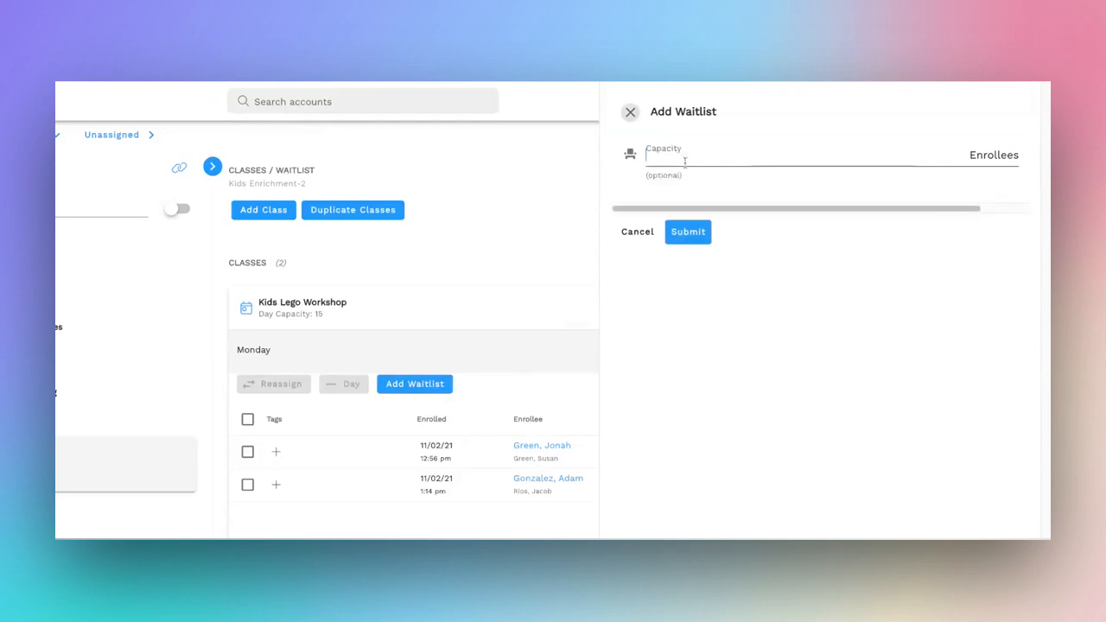
text(5)
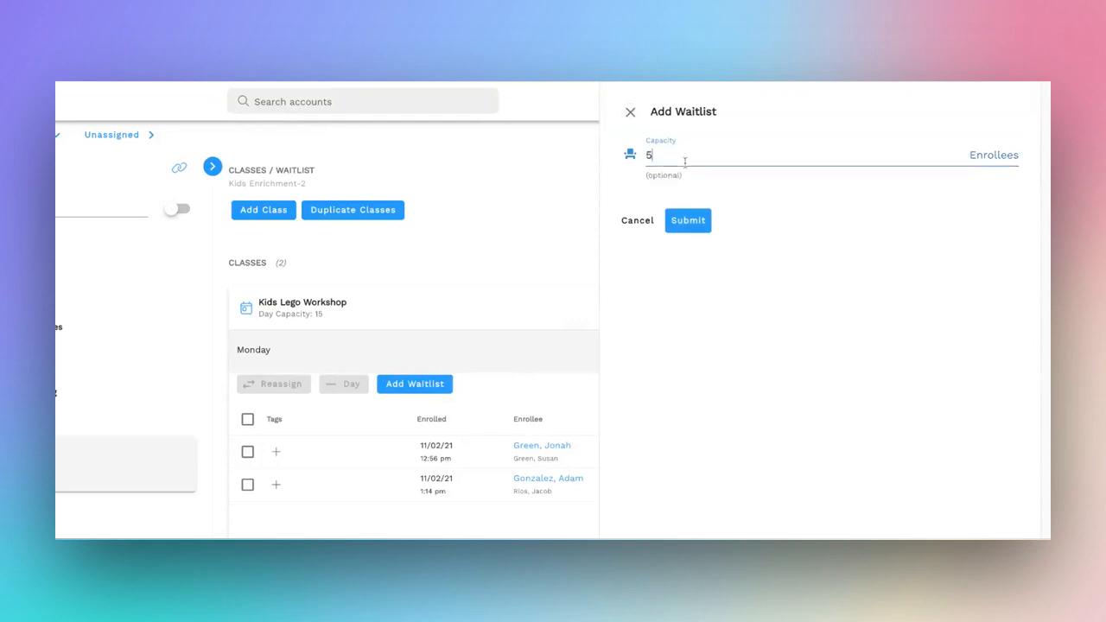
click(696, 224)
Step: Open the company's Enroll Form settings and the Custom Waitlist Message options
scroll(585, 383, down, 1)
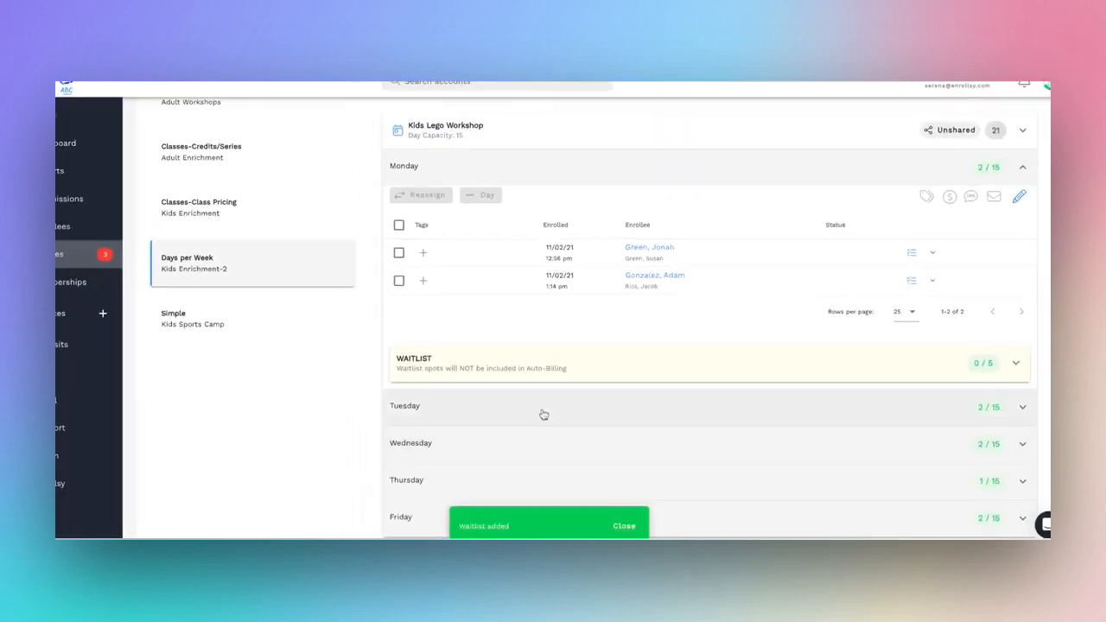
click(542, 413)
scroll(545, 407, down, 2)
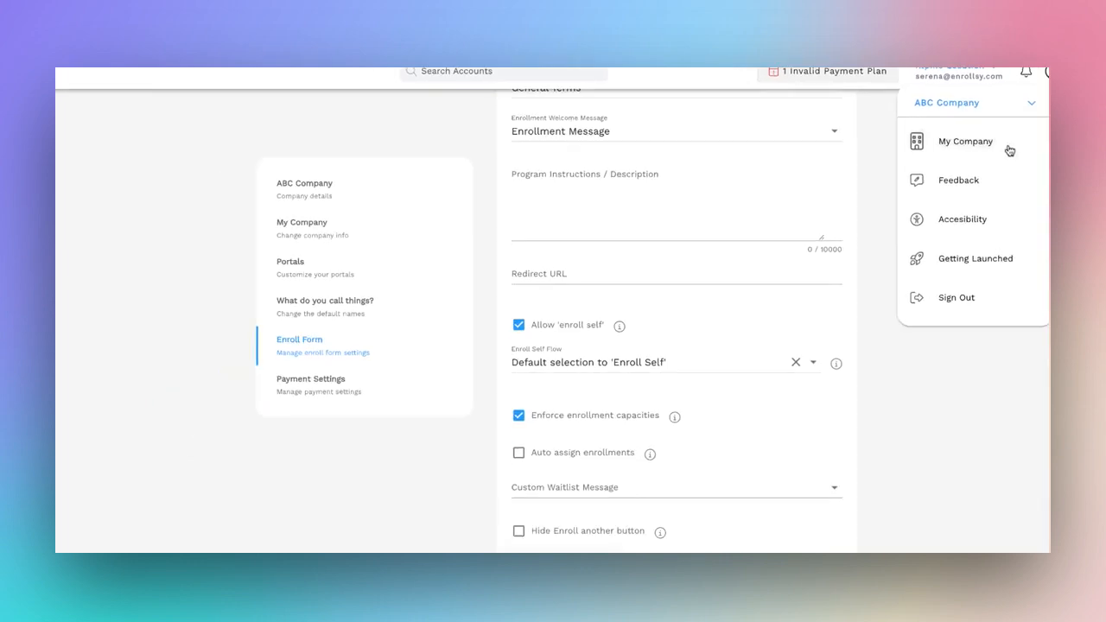
click(973, 174)
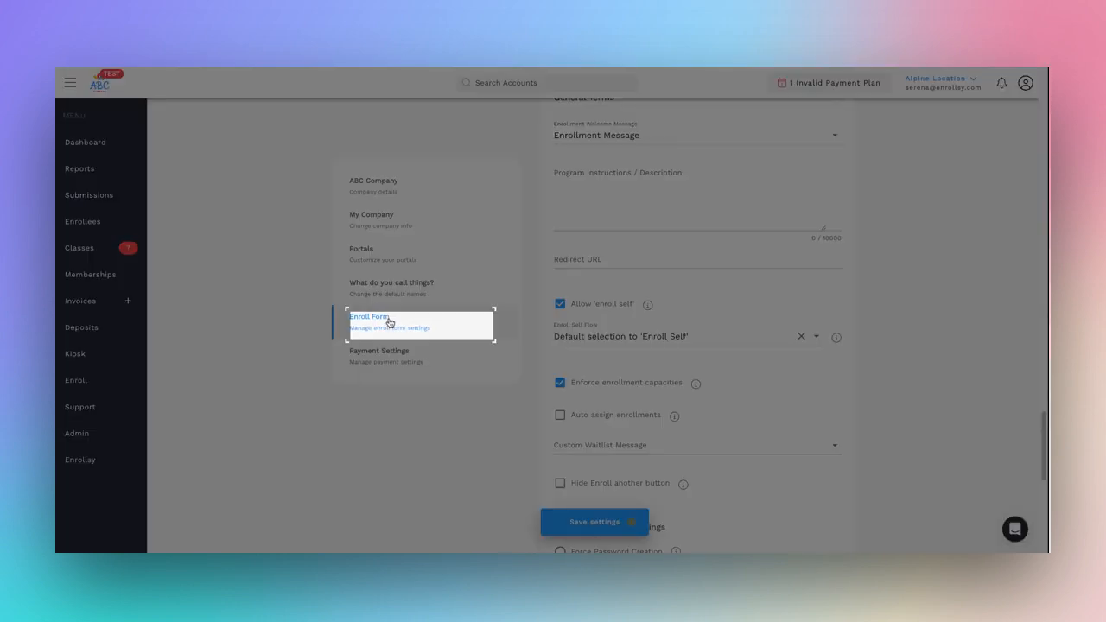
scroll(560, 332, down, 2)
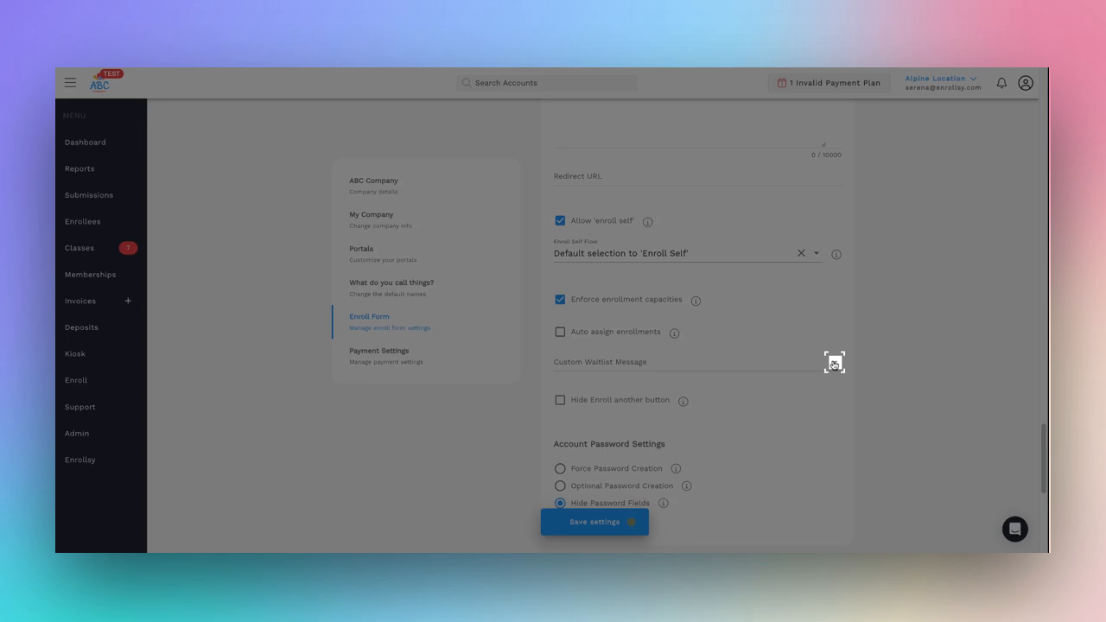
click(835, 363)
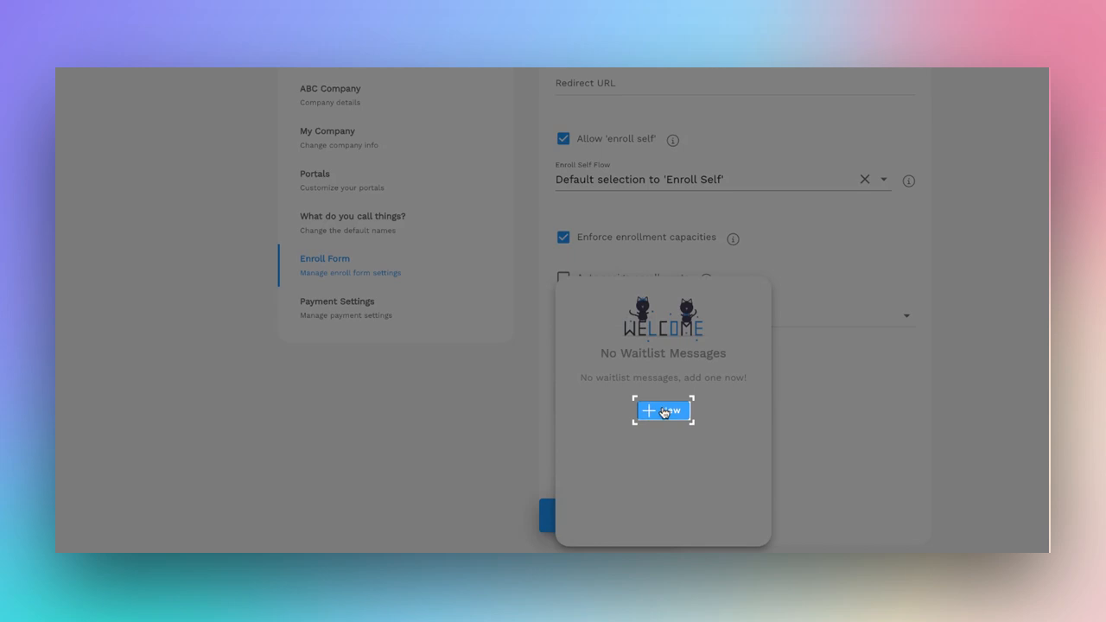
Step: Start a new custom waitlist message with the internal name External Waitlist
click(664, 411)
text(External W)
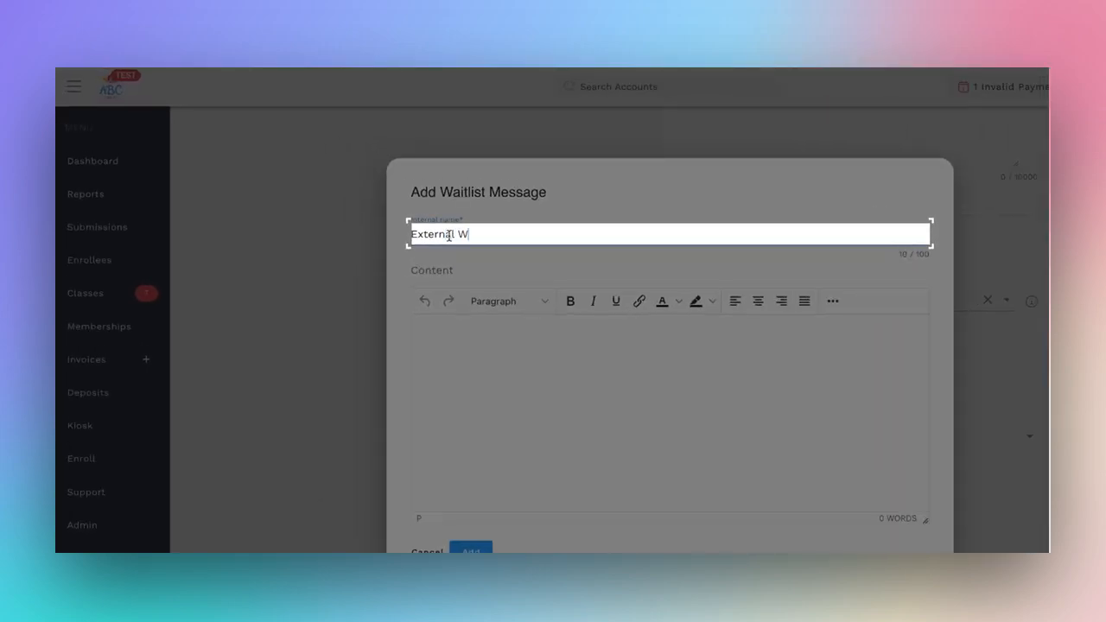
text(aitlist)
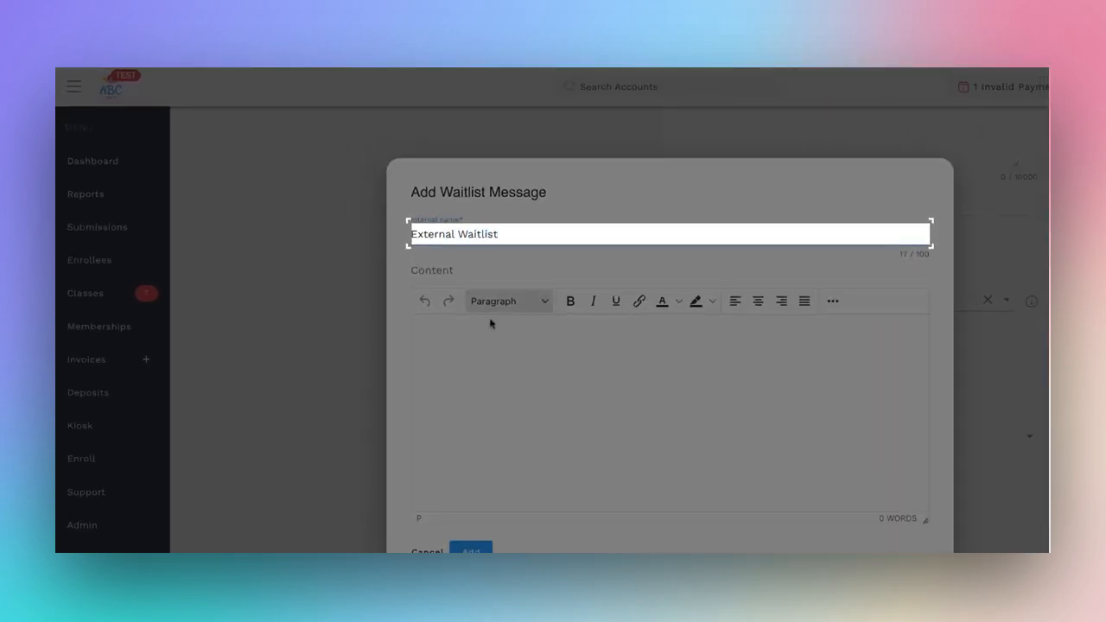
Step: Paste the waitlist message content into the body and inspect the link on the word 'here'
click(498, 351)
text(Is the class you're looking for full? Join our waitlist here Be sure to complete your current enrollments before filling out the waitlist form.)
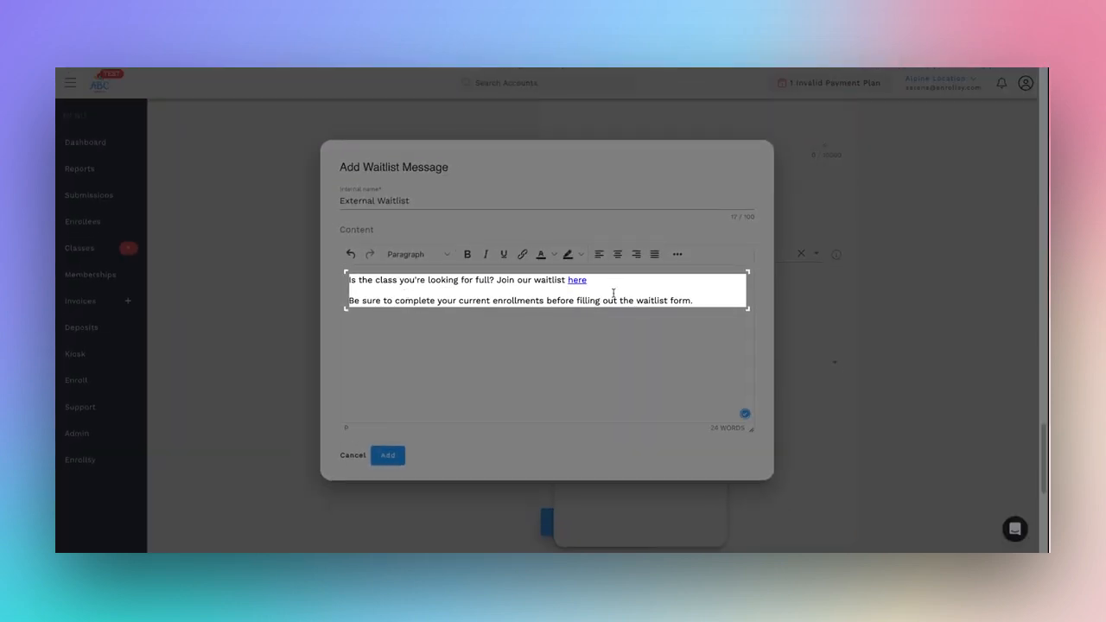
double_click(578, 279)
drag(505, 303, 632, 313)
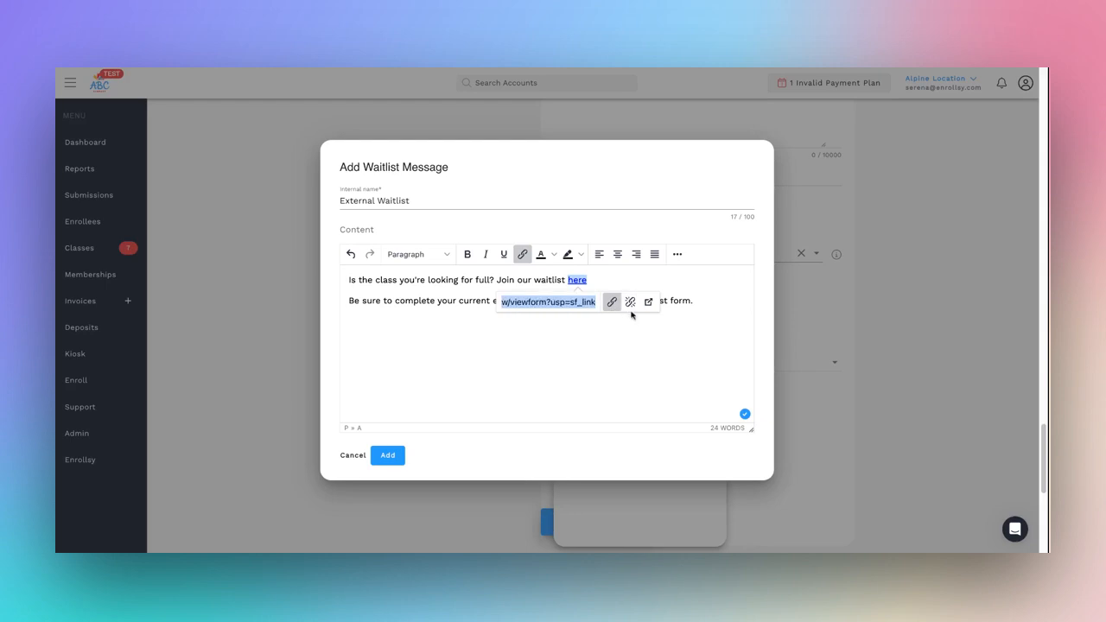
click(564, 345)
click(563, 344)
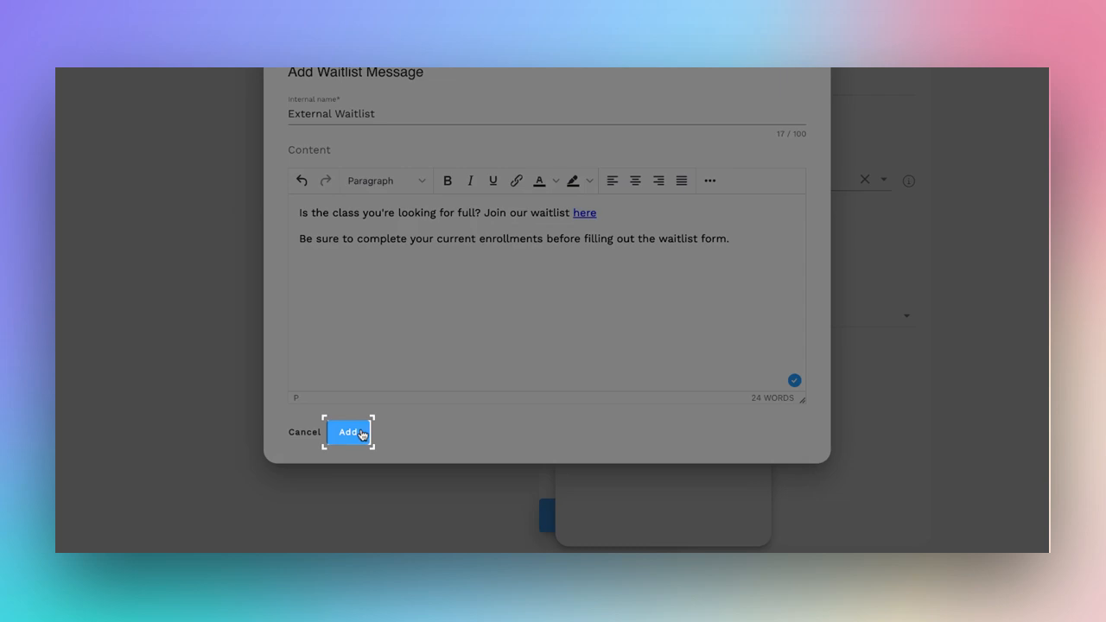
Step: Add the External Waitlist message and dismiss the creation notice
click(361, 433)
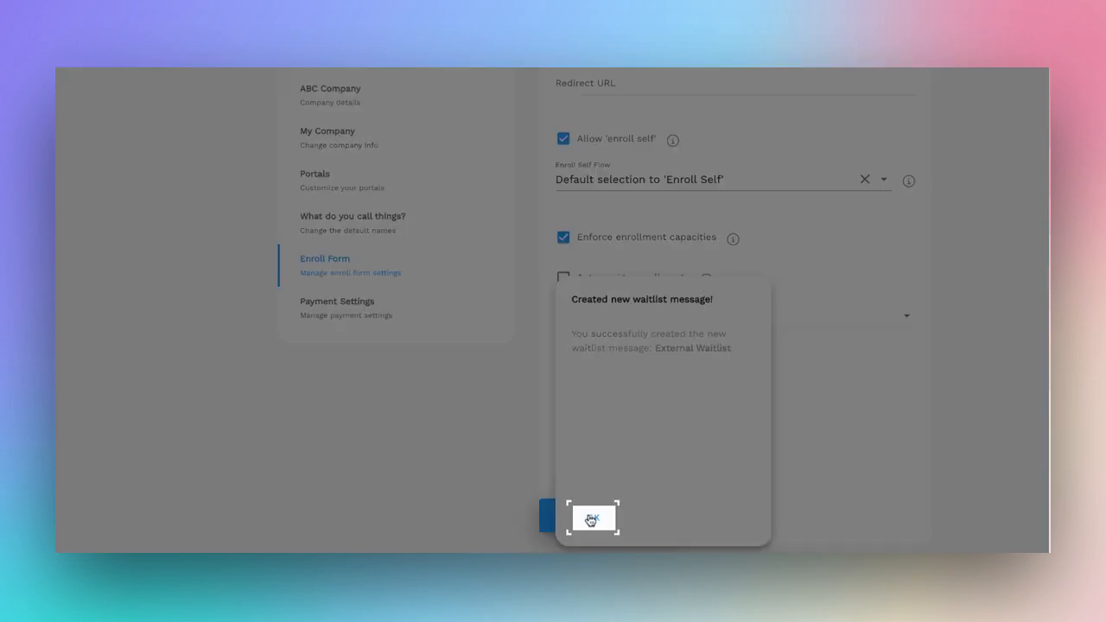
click(591, 520)
click(767, 419)
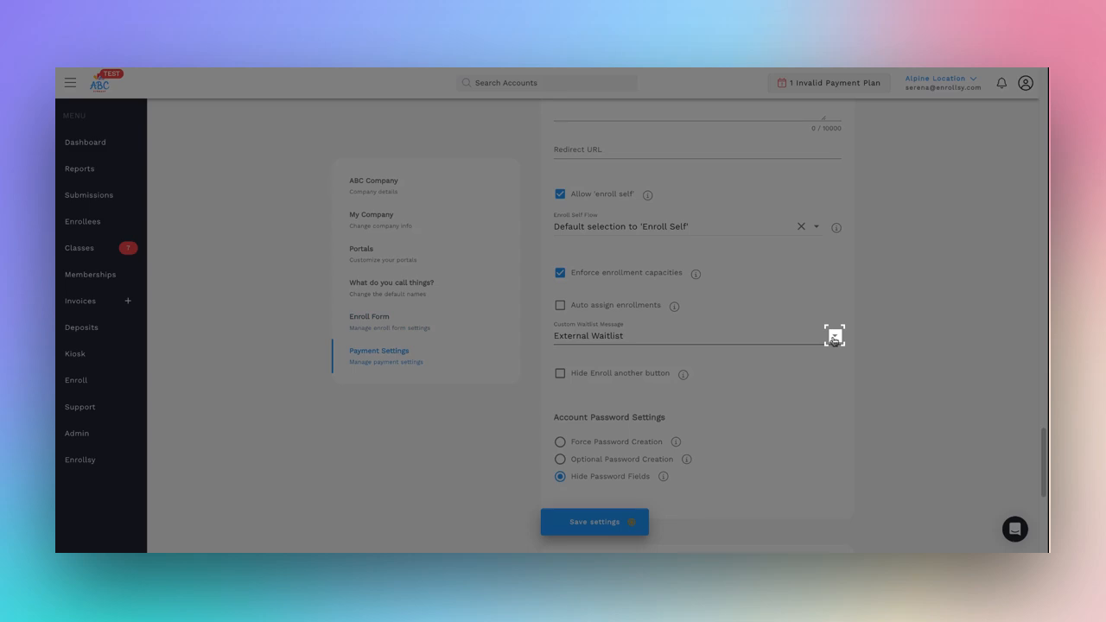
Step: Set External Waitlist as the Custom Waitlist Message and save the company settings
click(835, 337)
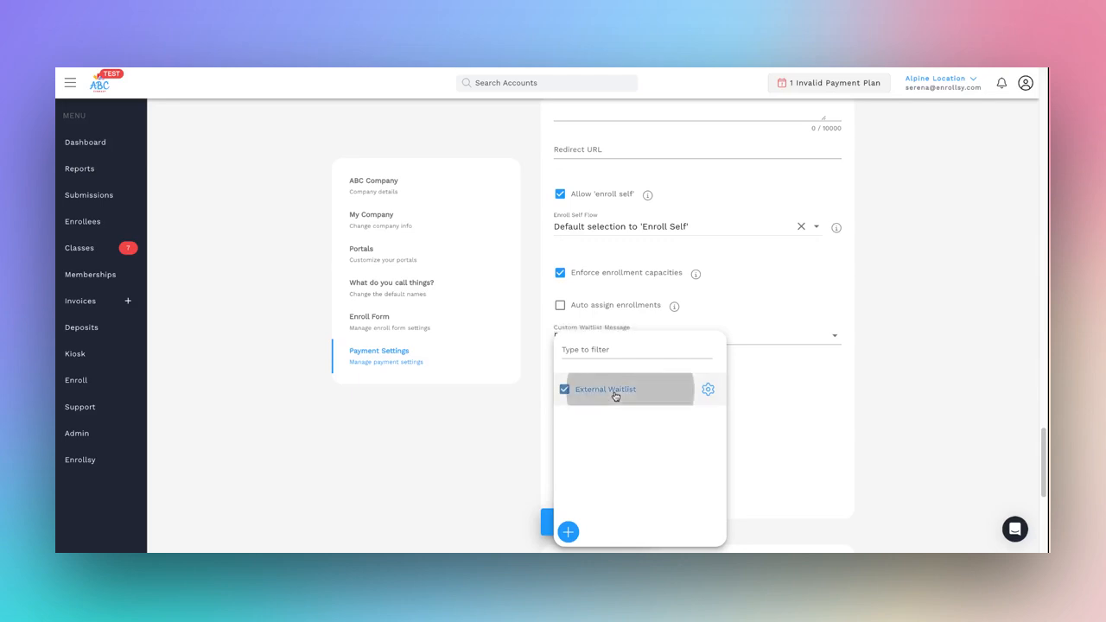
click(763, 396)
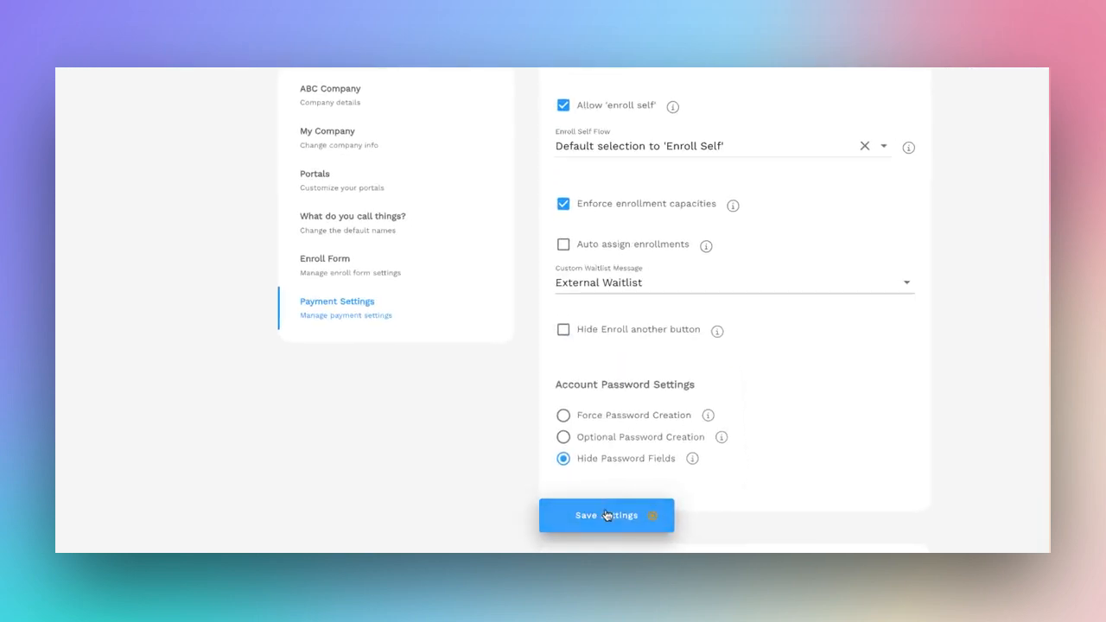
click(607, 516)
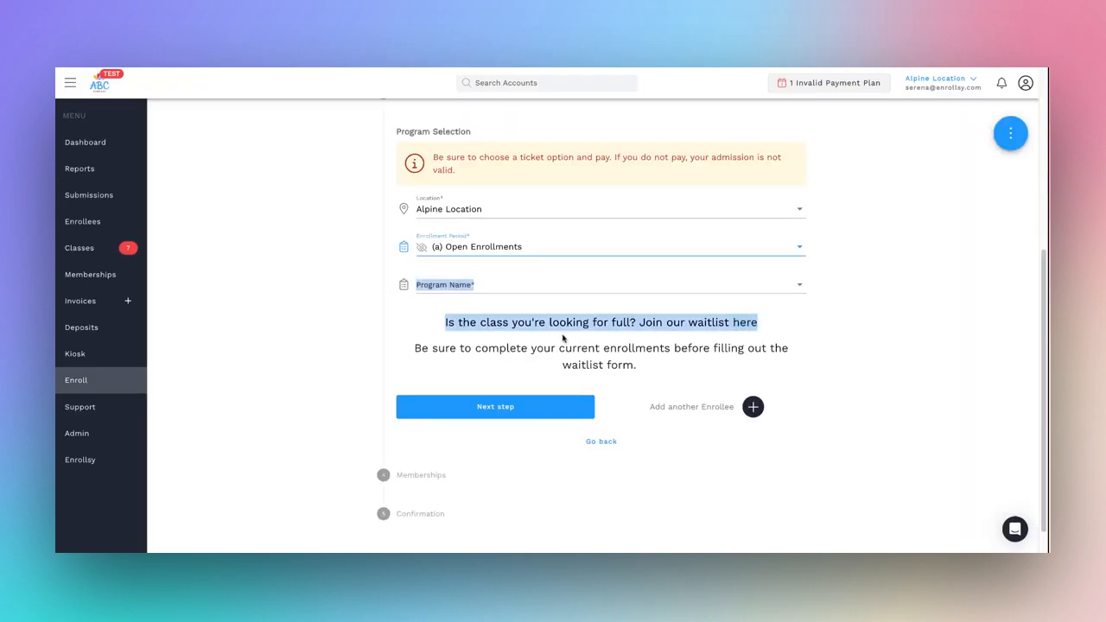
Step: Examine the waitlist message shown below the Program Name field on the enroll form
drag(563, 334, 745, 377)
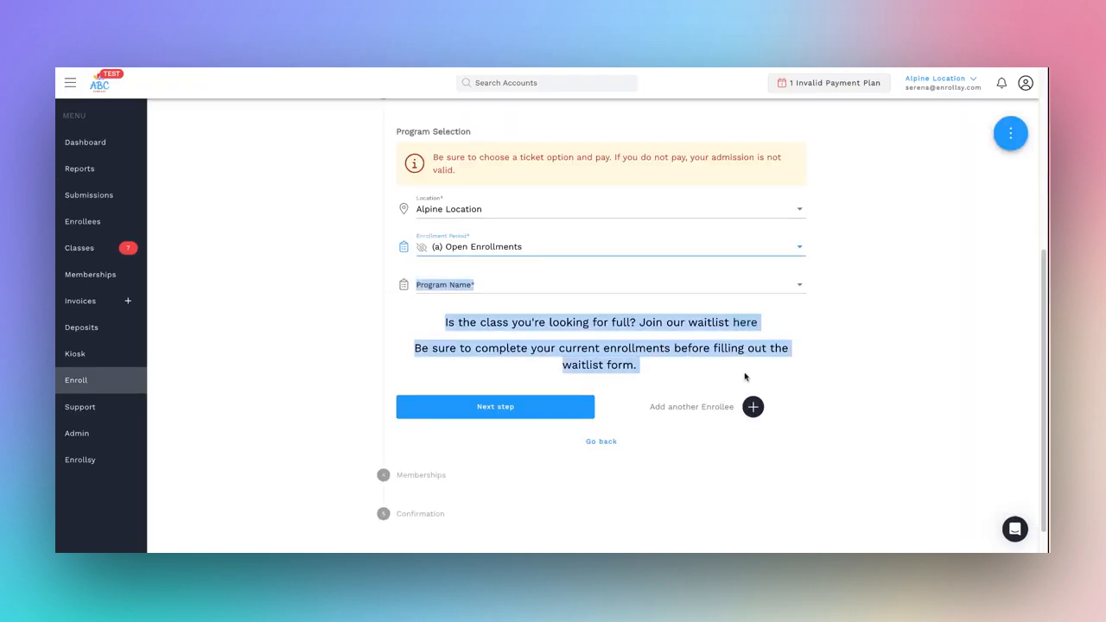
click(844, 319)
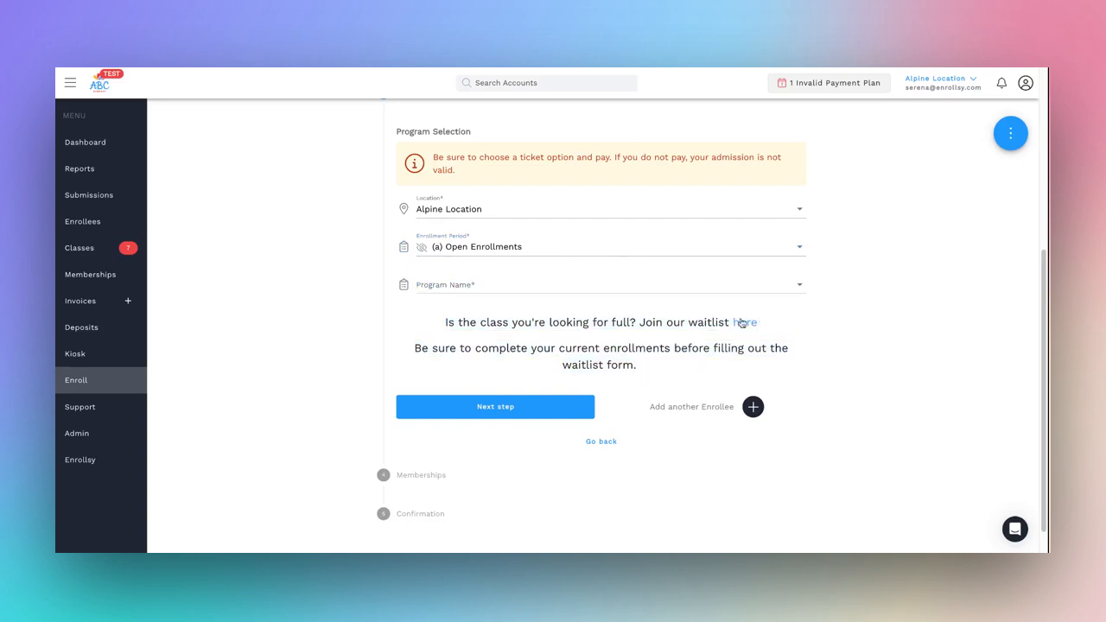